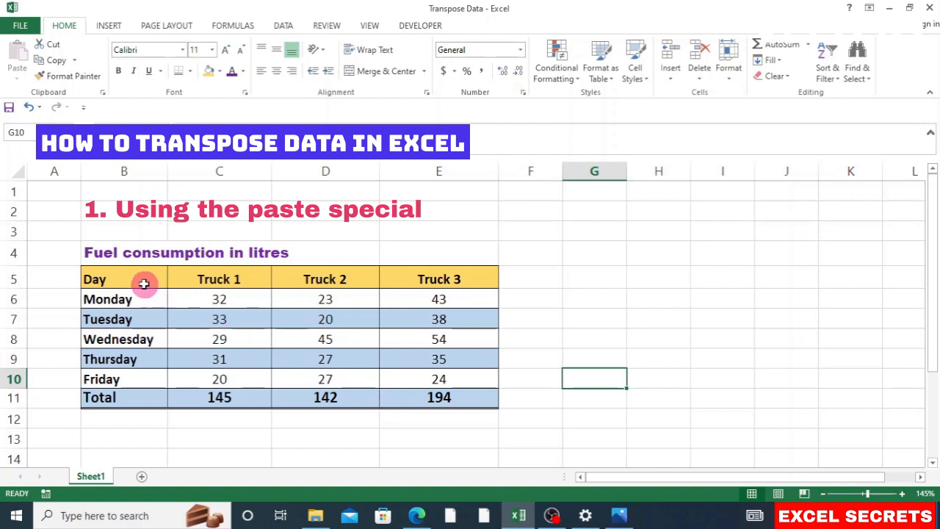
# Step: Copy the fuel table B5:E11 and open Paste Special at G5 with Transpose ticked
pyautogui.moveTo(140, 282); pyautogui.dragTo(419, 397)
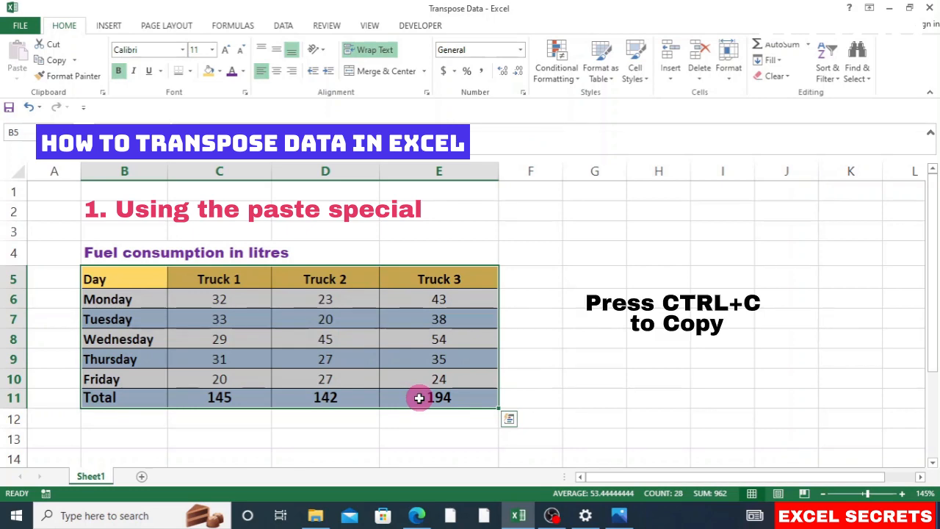
pyautogui.hotkey('ctrl', 'c')
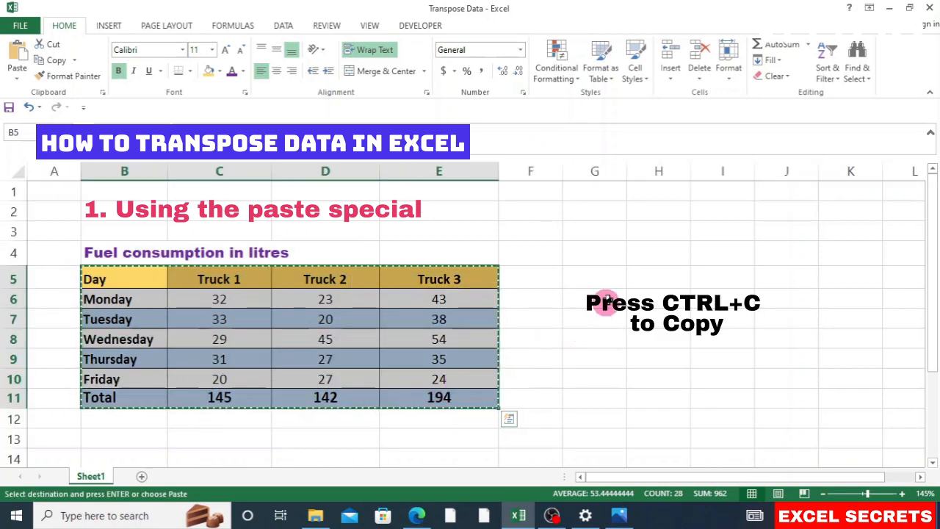
pyautogui.click(595, 280)
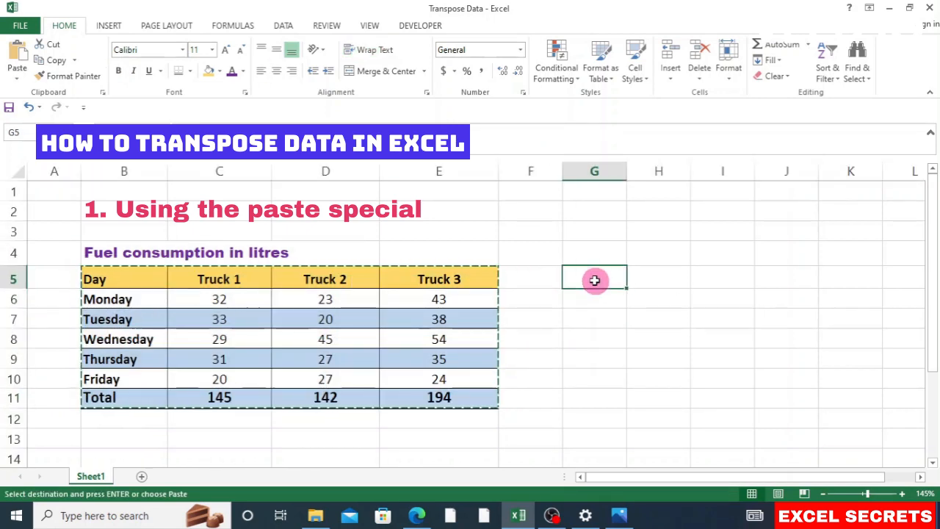
pyautogui.rightClick(596, 282)
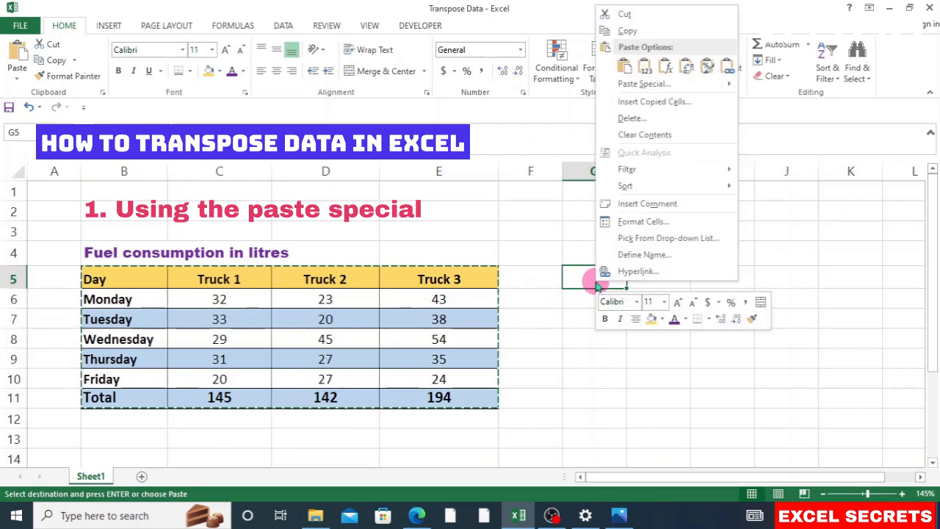
pyautogui.click(631, 85)
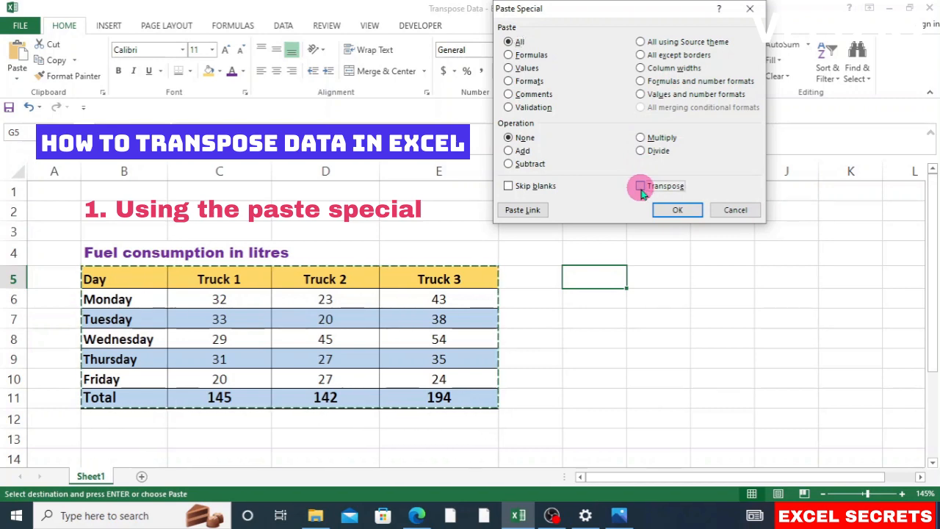
pyautogui.click(640, 186)
# Step: Confirm the transposed paste into G5:M8 and clear the copy border and selection
pyautogui.click(666, 209)
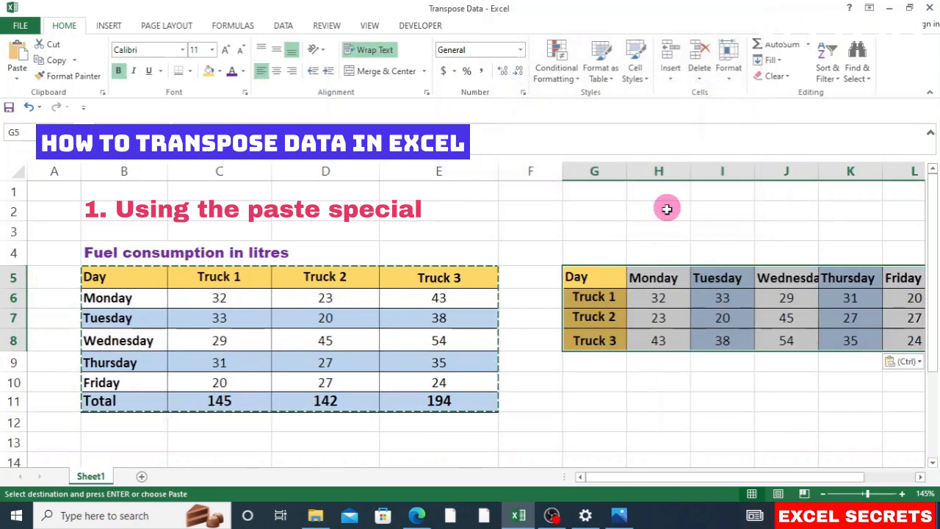
pyautogui.scroll(-1, 607, 398)
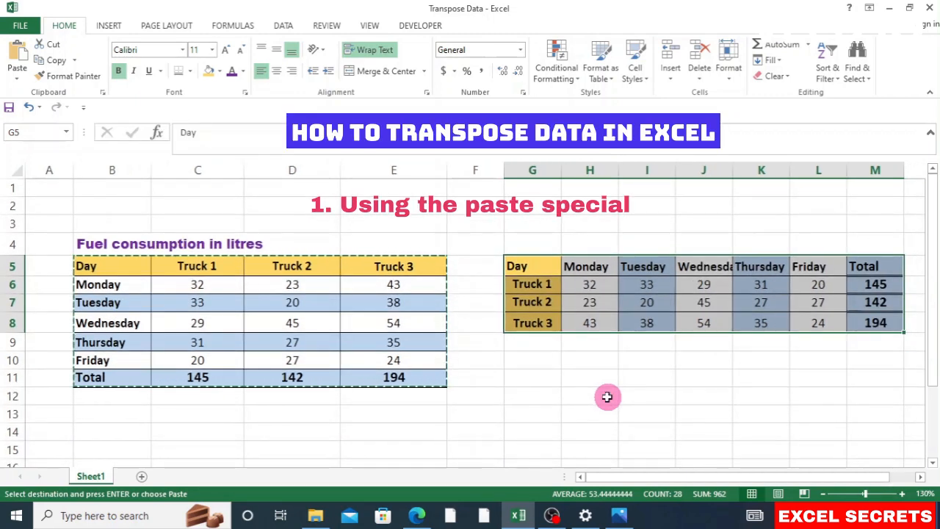
pyautogui.press('Escape')
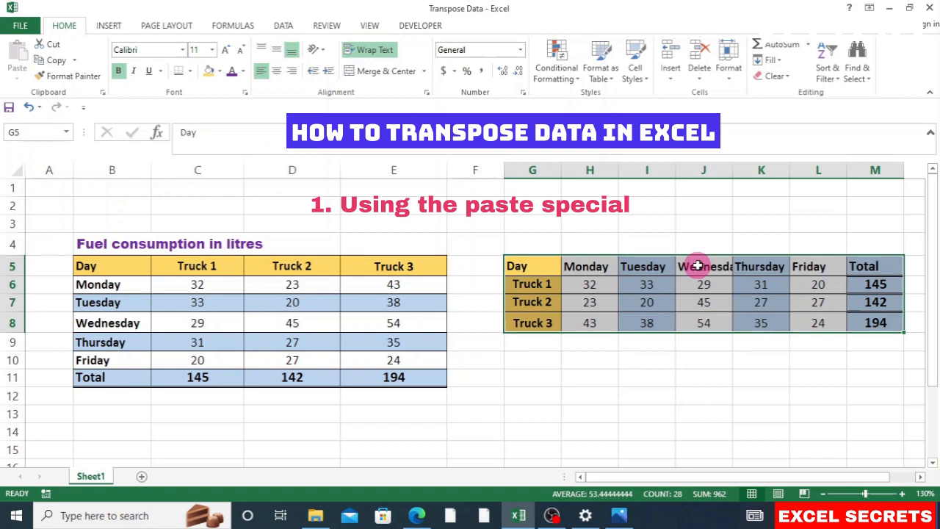
pyautogui.click(652, 373)
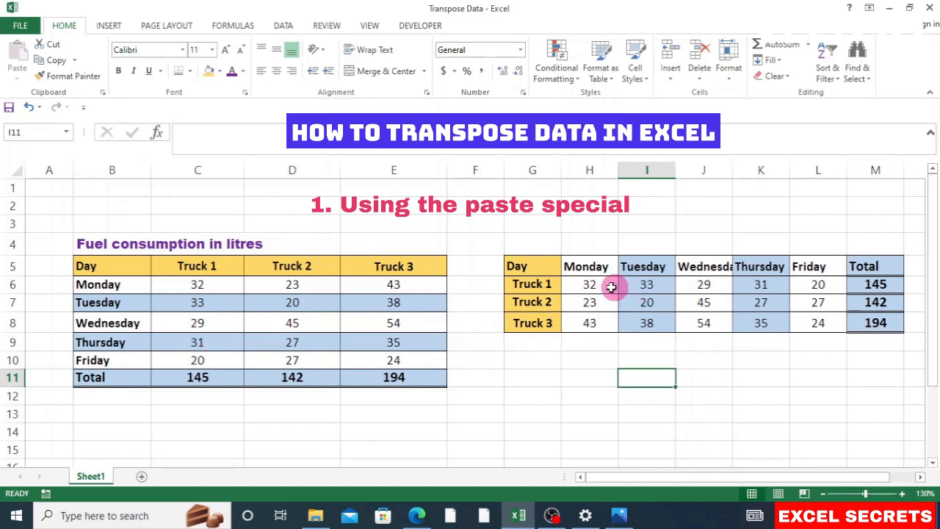
pyautogui.click(121, 365)
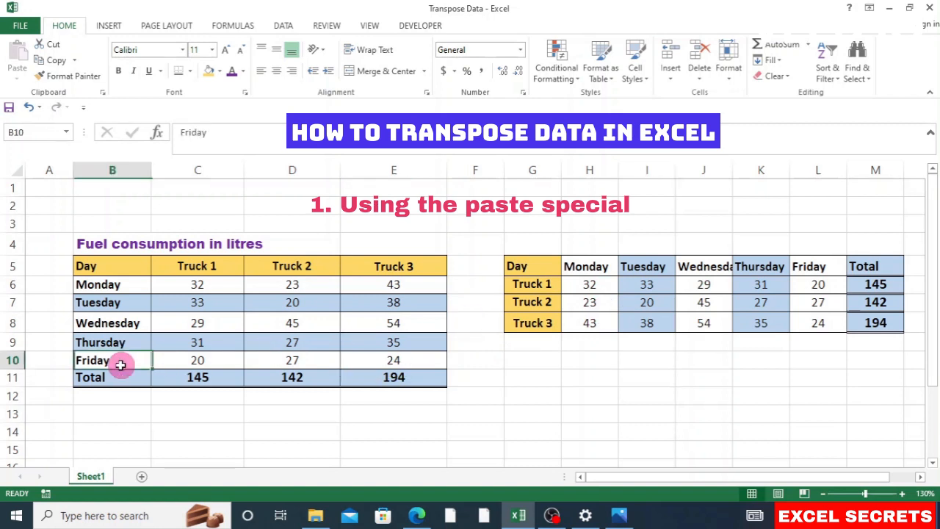
pyautogui.press('BackSpace')
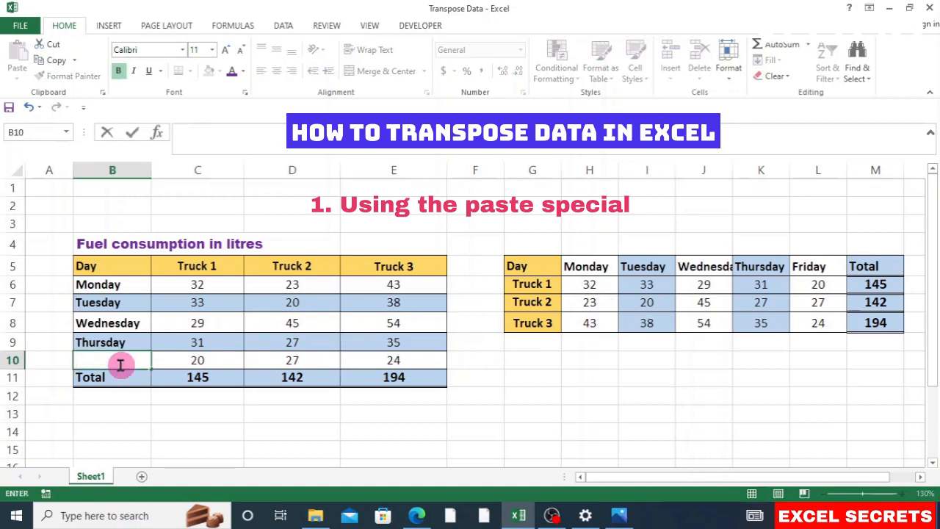
pyautogui.write('Sunday')
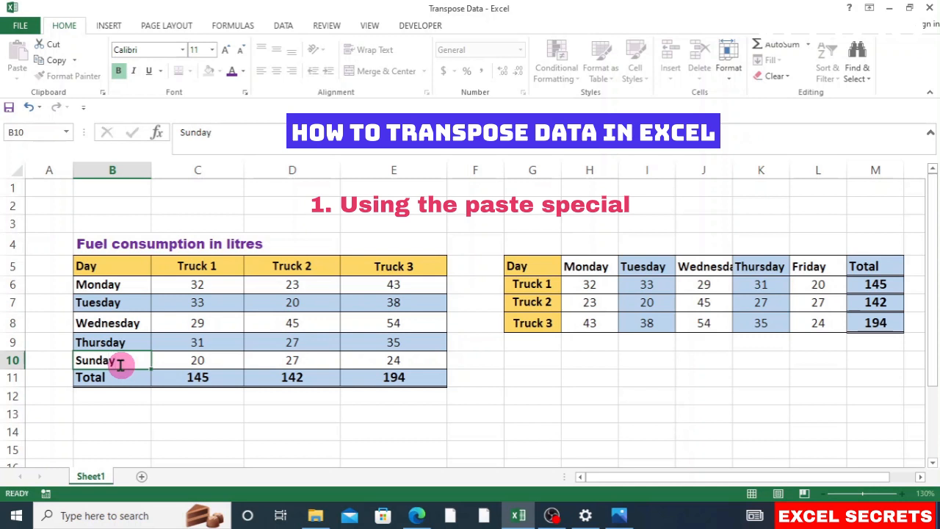
pyautogui.press('Return')
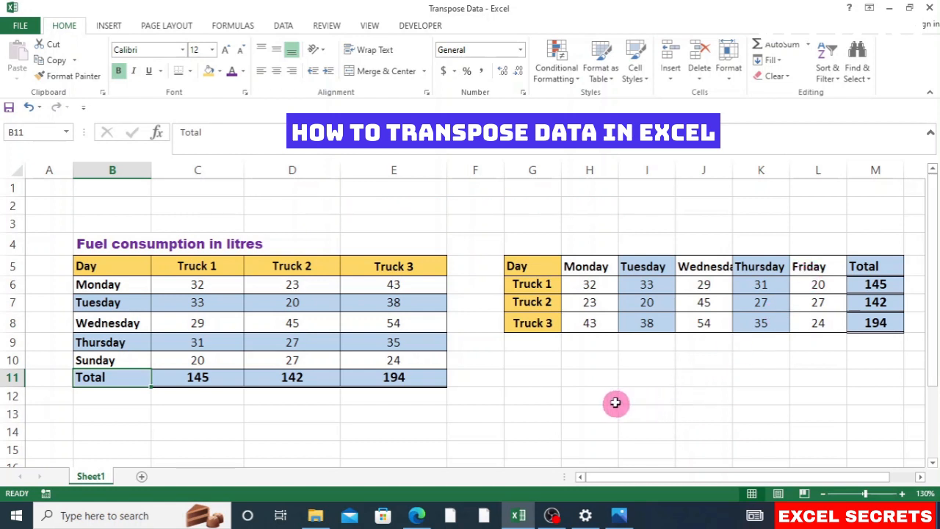
pyautogui.hotkey('ctrl', 'z')
# Step: Undo the transposed paste at G5, restoring Friday in B10, and clear the copy border
pyautogui.hotkey('ctrl', 'z')
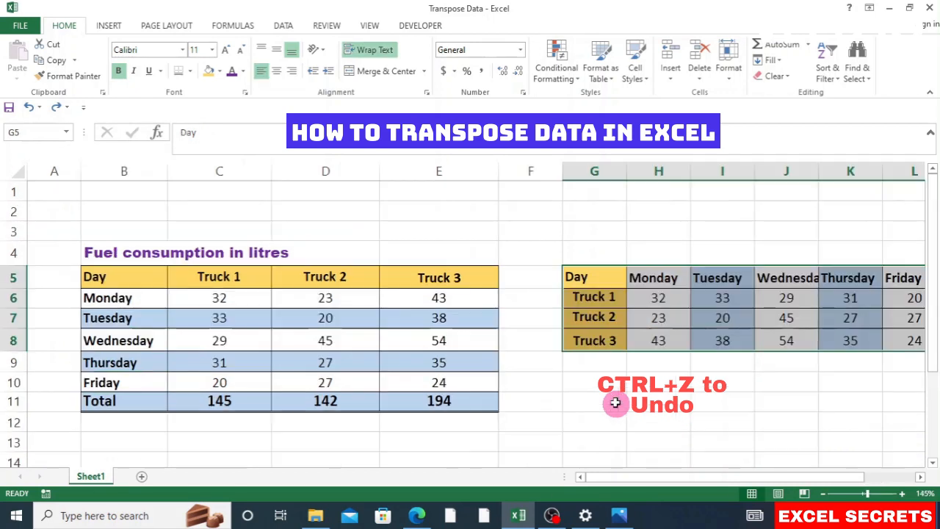
pyautogui.hotkey('ctrl', 'z')
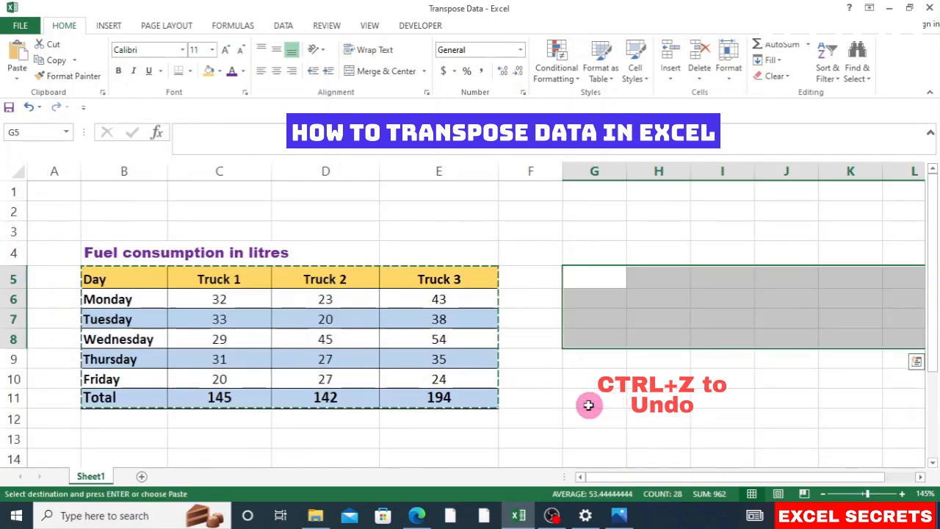
pyautogui.click(588, 405)
pyautogui.press('Escape')
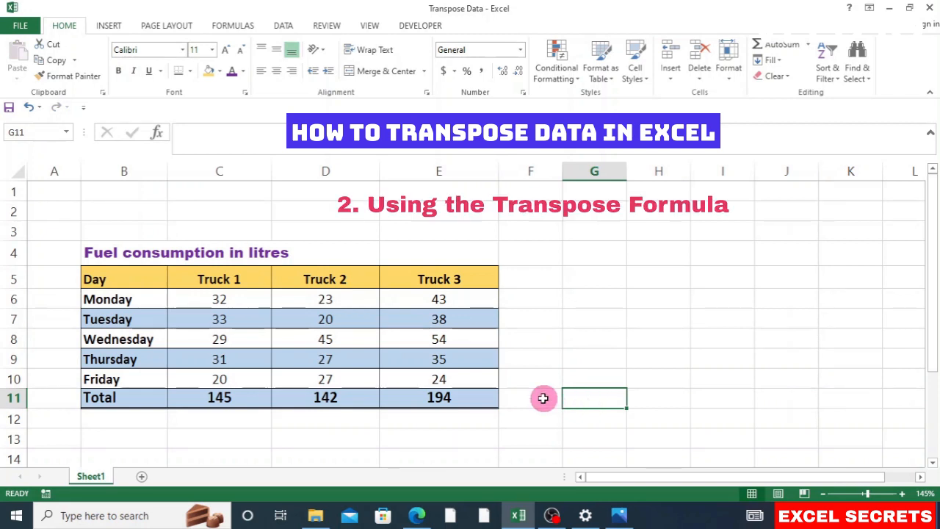
# Step: Check the original table B5:E11 and pick cell G5 as the formula's starting point
pyautogui.click(146, 275)
pyautogui.moveTo(146, 275)
pyautogui.mouseDown()
pyautogui.moveTo(398, 290)
pyautogui.moveTo(405, 351)
pyautogui.moveTo(423, 393)
pyautogui.mouseUp()
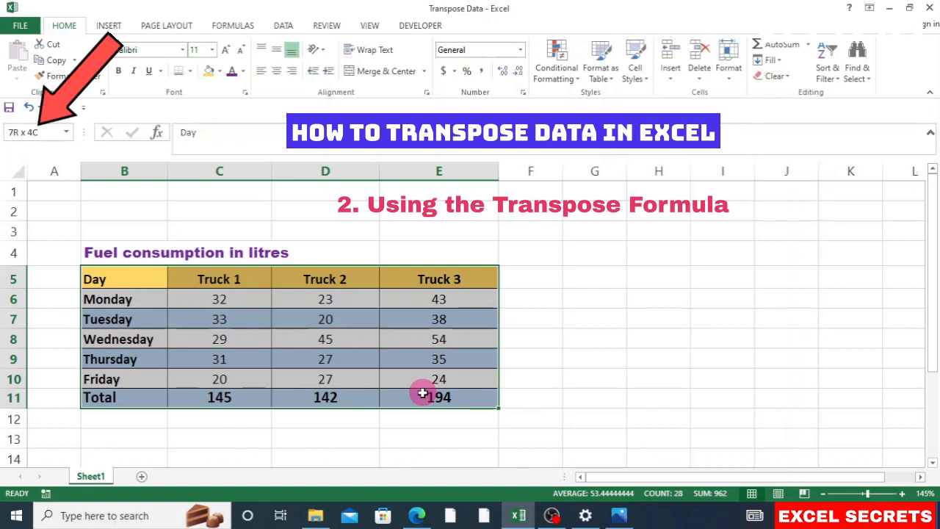
pyautogui.click(423, 394)
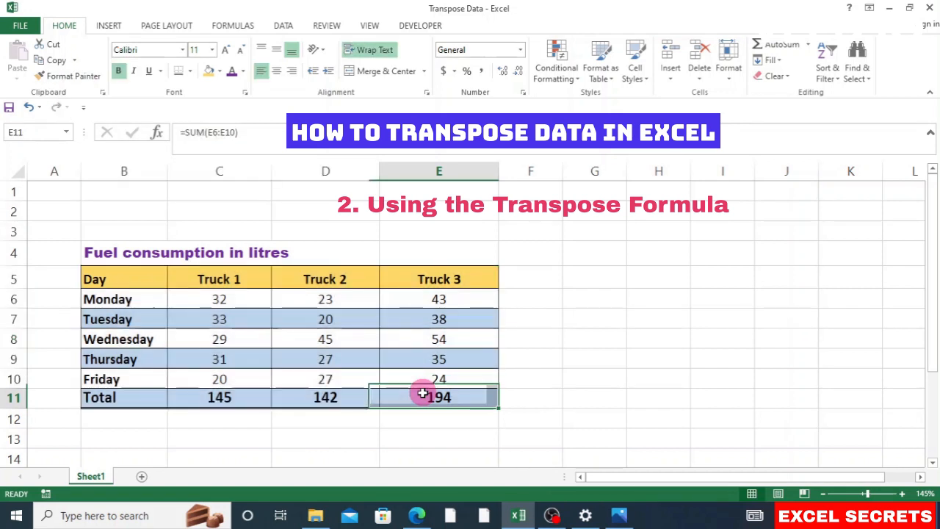
pyautogui.click(913, 476)
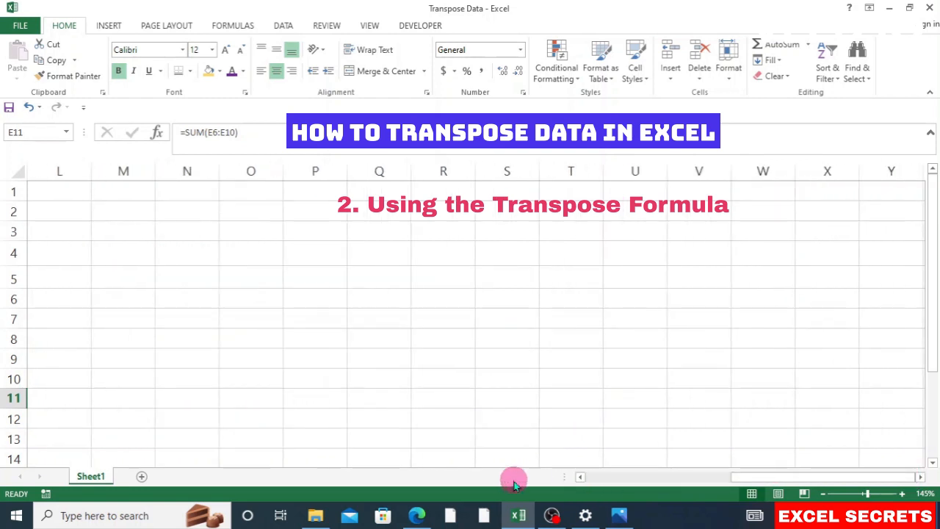
pyautogui.click(581, 477)
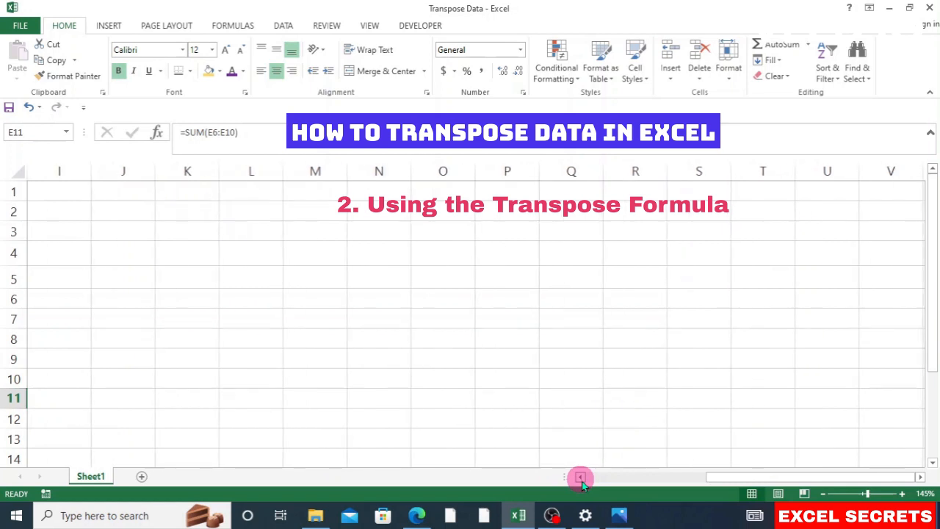
pyautogui.click(604, 278)
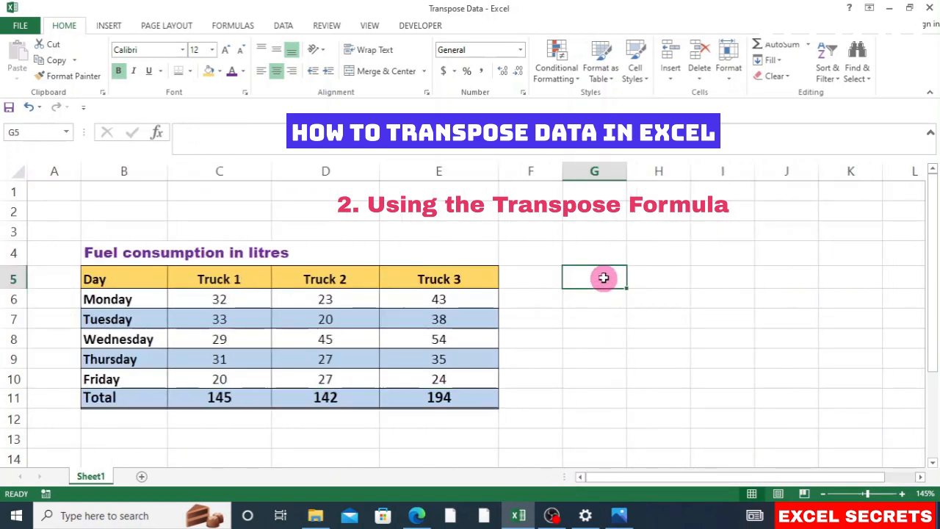
# Step: Select the 4-row by 7-column range G5:M8 and enter edit mode in G5
pyautogui.moveTo(606, 278); pyautogui.dragTo(751, 342)
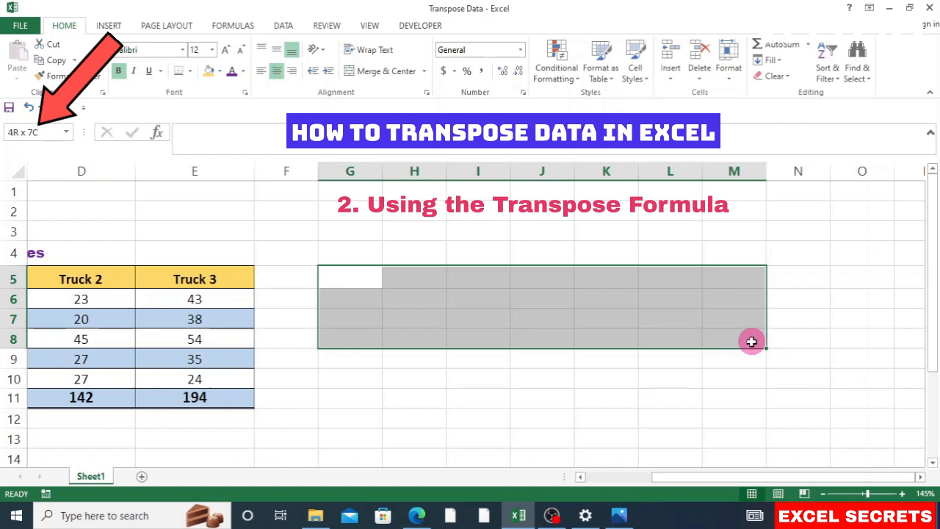
pyautogui.moveTo(751, 341); pyautogui.dragTo(751, 342)
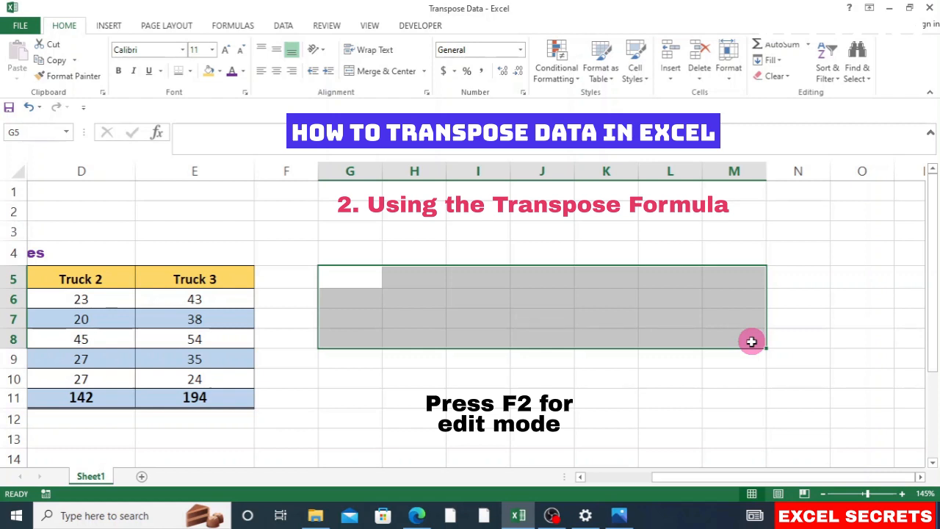
pyautogui.press('F2')
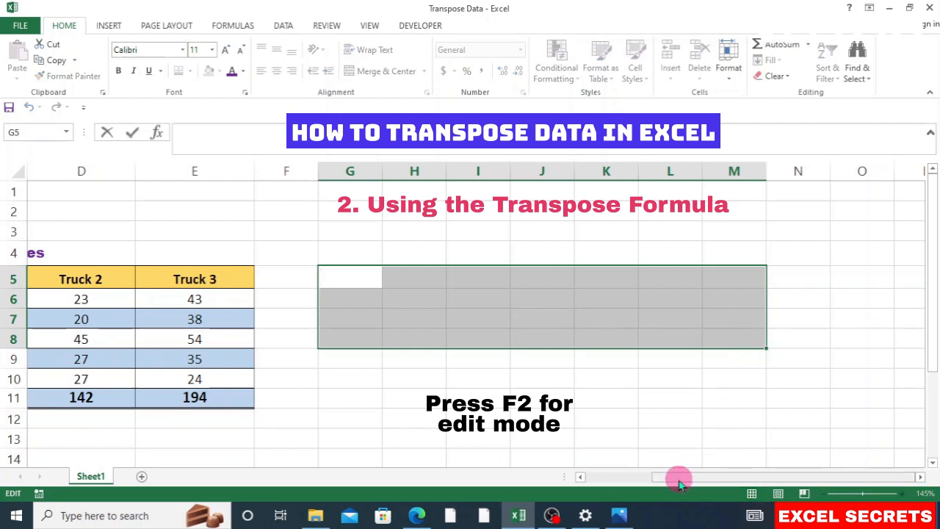
pyautogui.moveTo(679, 481); pyautogui.dragTo(651, 480)
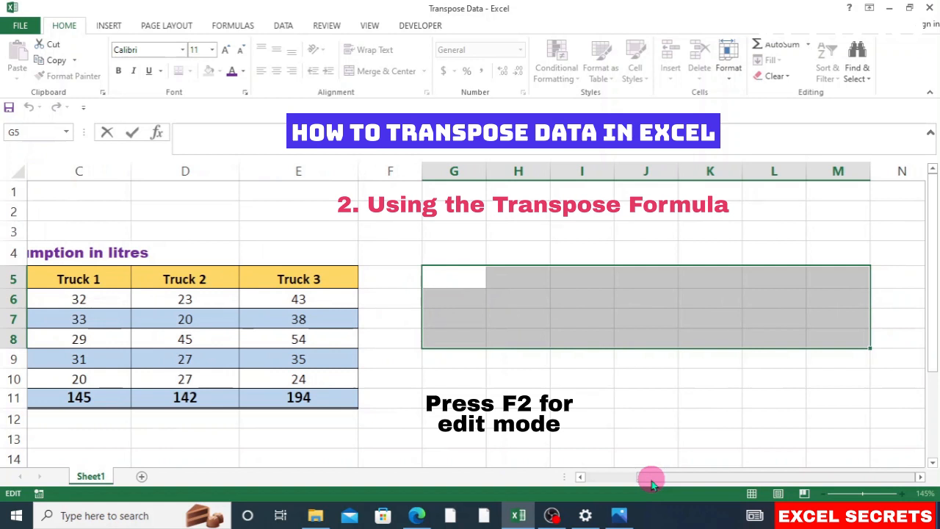
# Step: Enter {=TRANSPOSE(B5:E11)} as an array formula filling G5:M8
pyautogui.write('=')
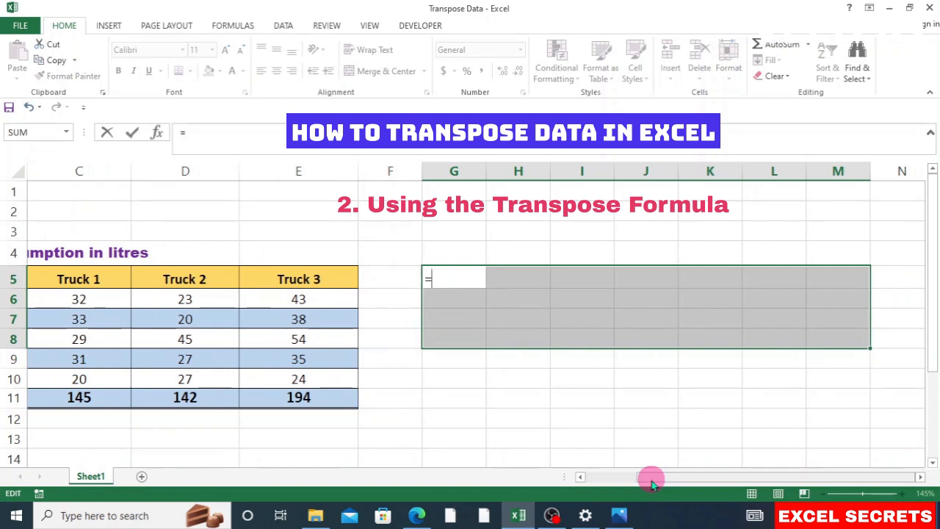
pyautogui.write('tra')
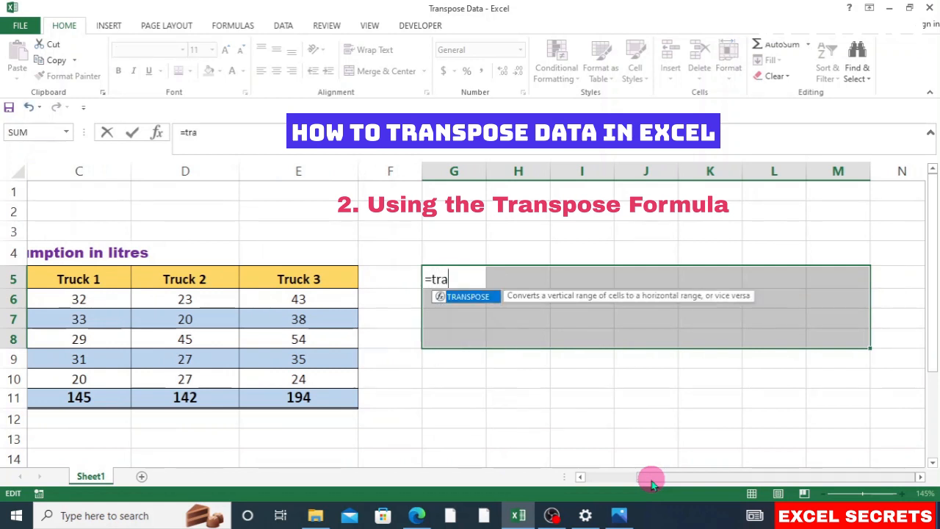
pyautogui.write('nspo')
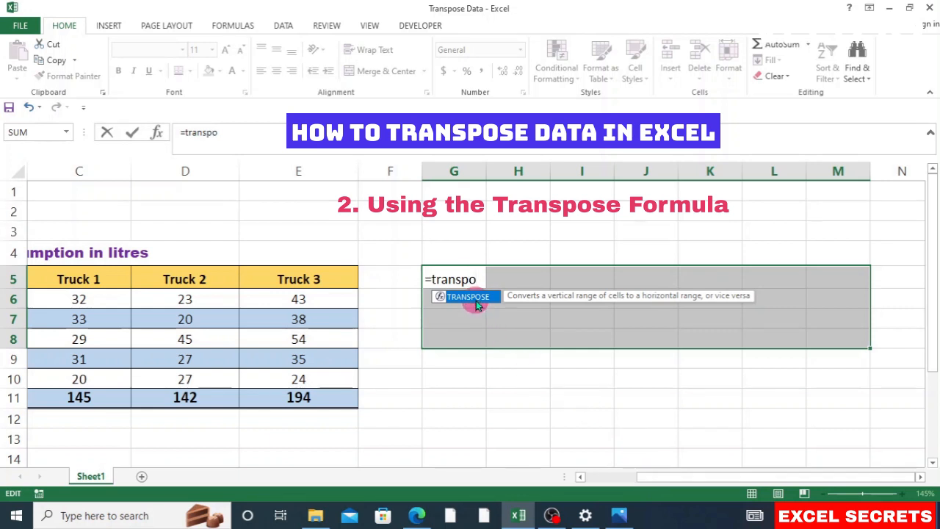
pyautogui.doubleClick(475, 300)
pyautogui.click(661, 478)
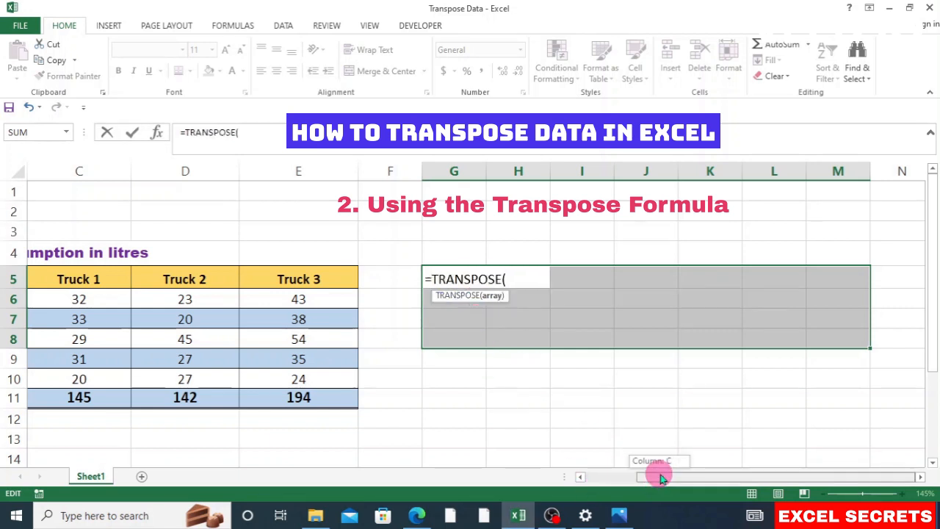
pyautogui.moveTo(660, 478); pyautogui.dragTo(594, 481)
pyautogui.click(138, 279)
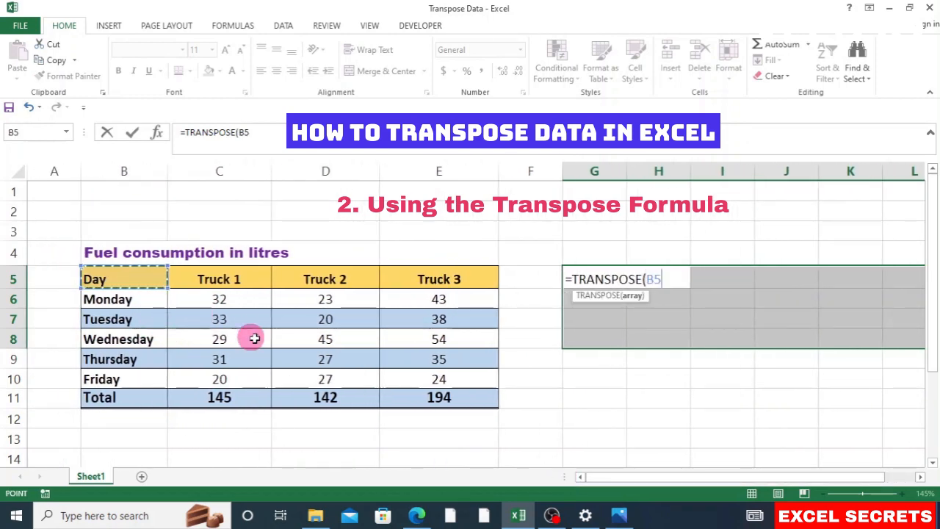
pyautogui.moveTo(255, 338); pyautogui.dragTo(432, 392)
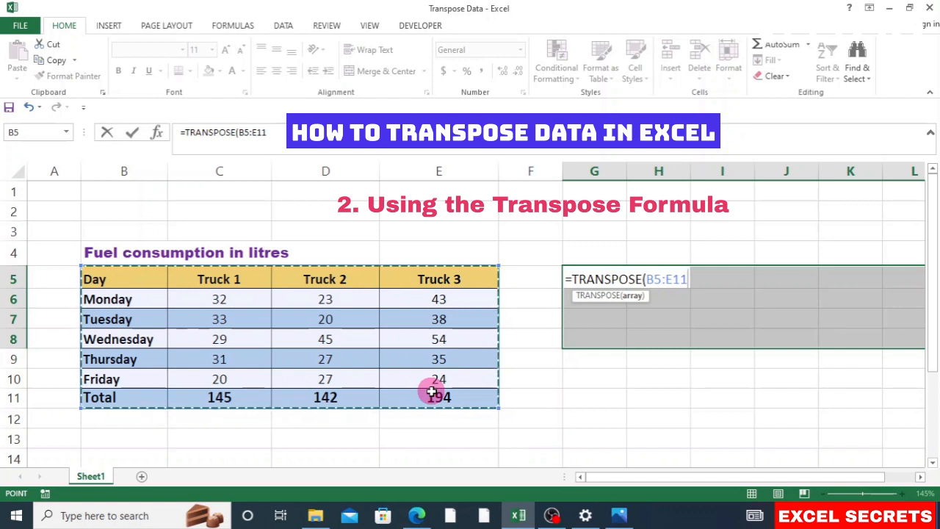
pyautogui.write(')')
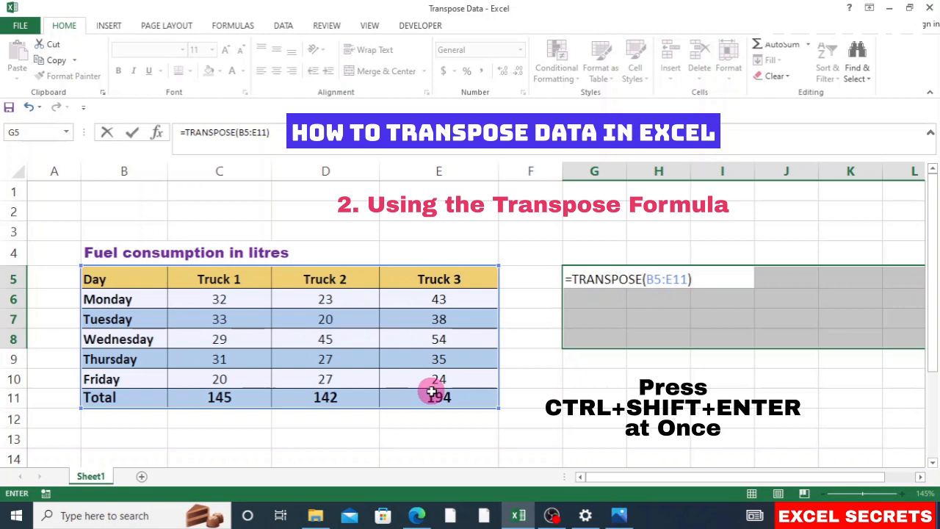
pyautogui.hotkey('ctrl', 'shift', 'Return')
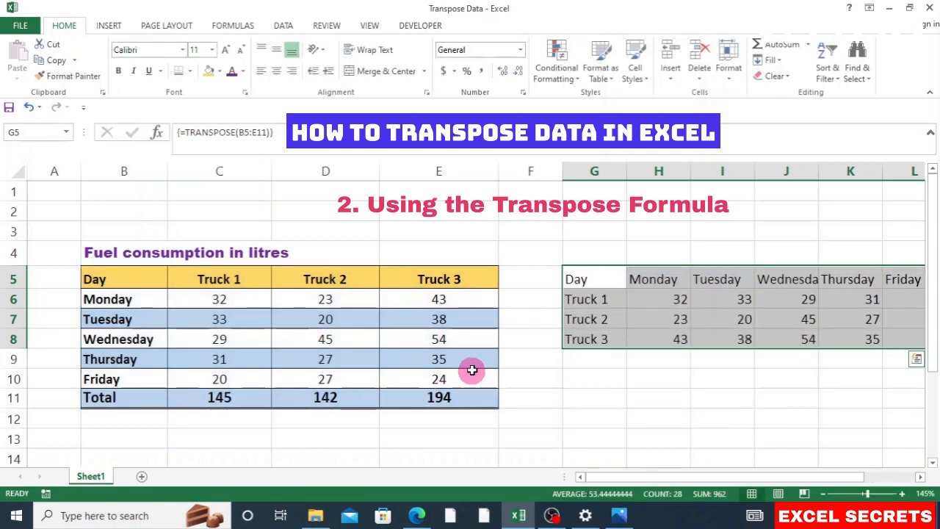
# Step: Retype B10 from Friday to 'sunday', so the transposed header in L5 updates
pyautogui.scroll(-1, 470, 372)
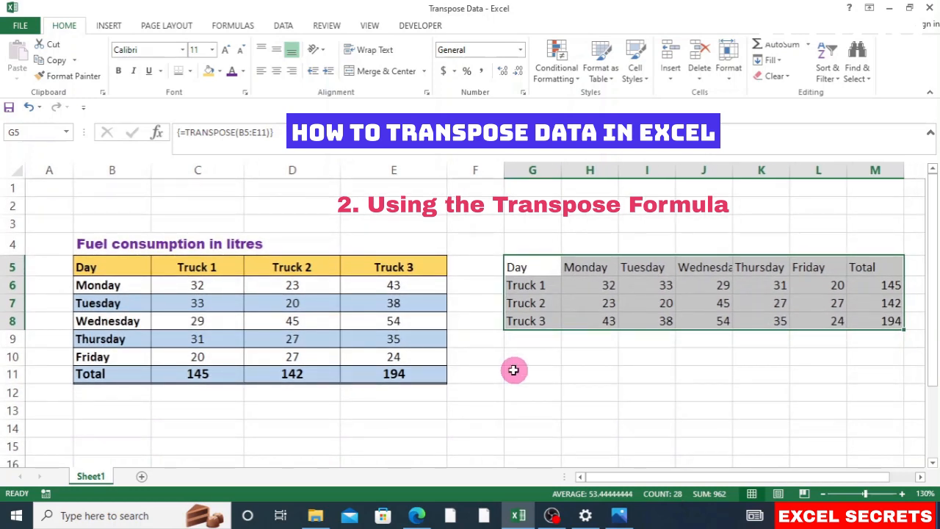
pyautogui.click(124, 357)
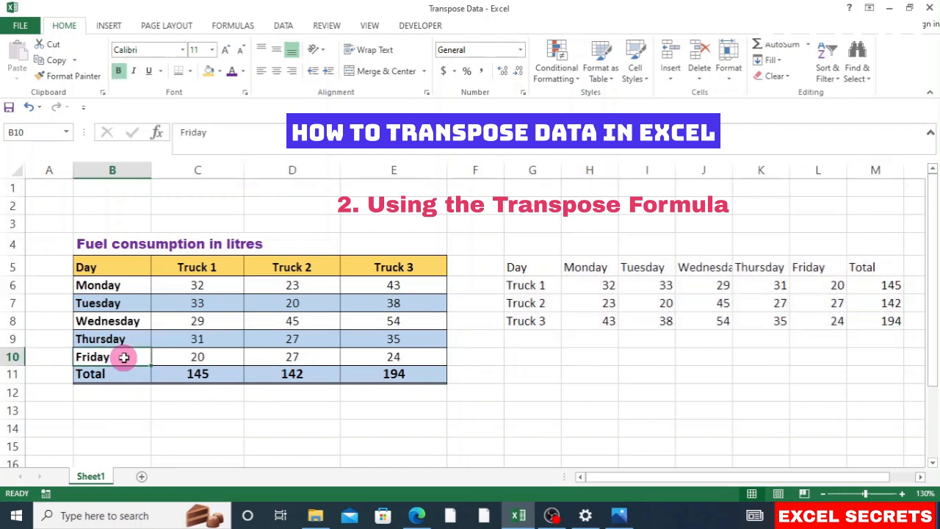
pyautogui.press('BackSpace')
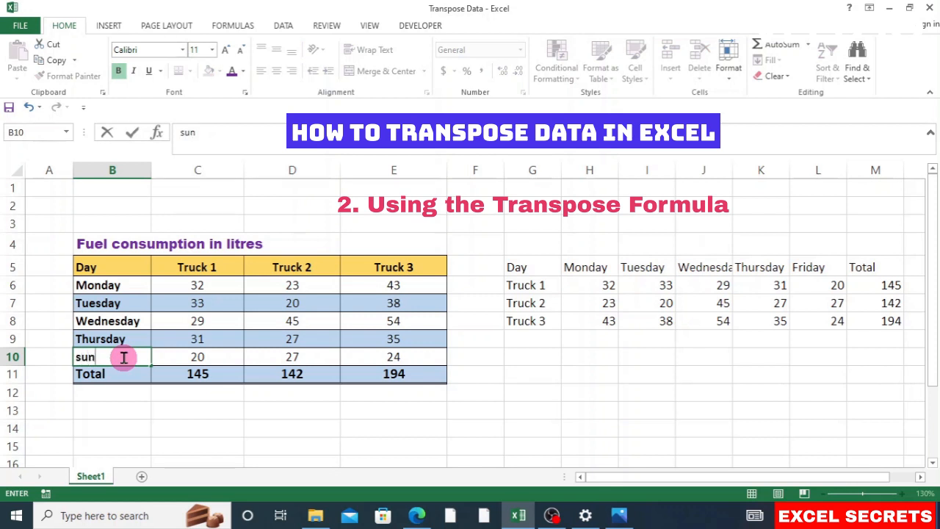
pyautogui.write('sunday')
pyautogui.press('Return')
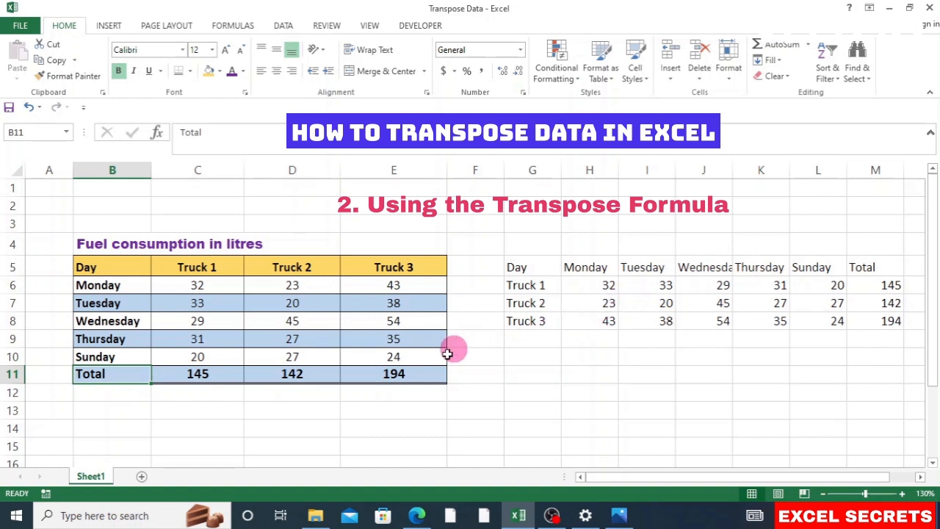
# Step: Insert a blank row at row 11, pushing Total down to row 12
pyautogui.click(4, 373)
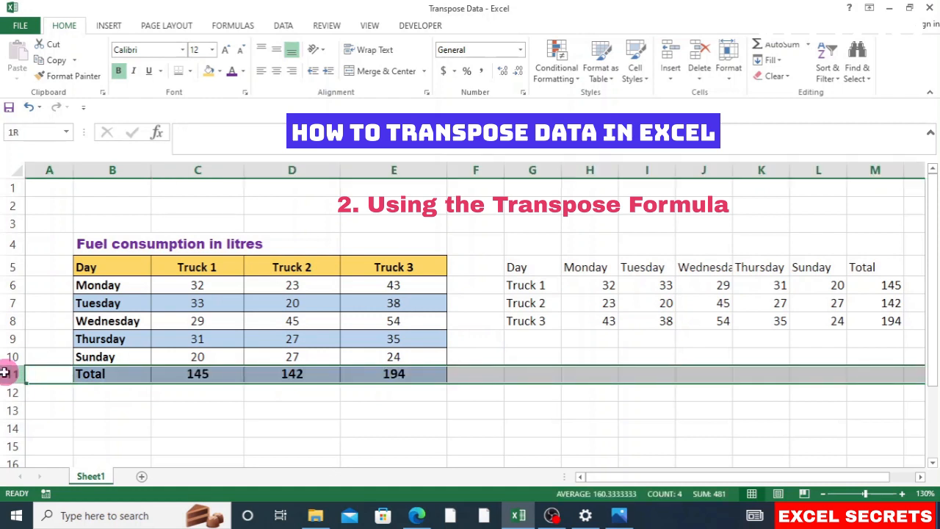
pyautogui.rightClick(5, 373)
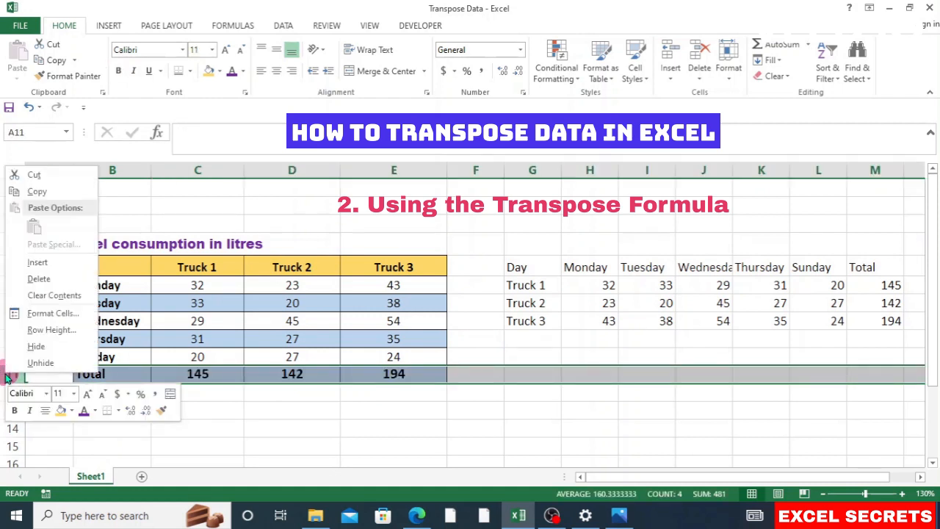
pyautogui.click(53, 263)
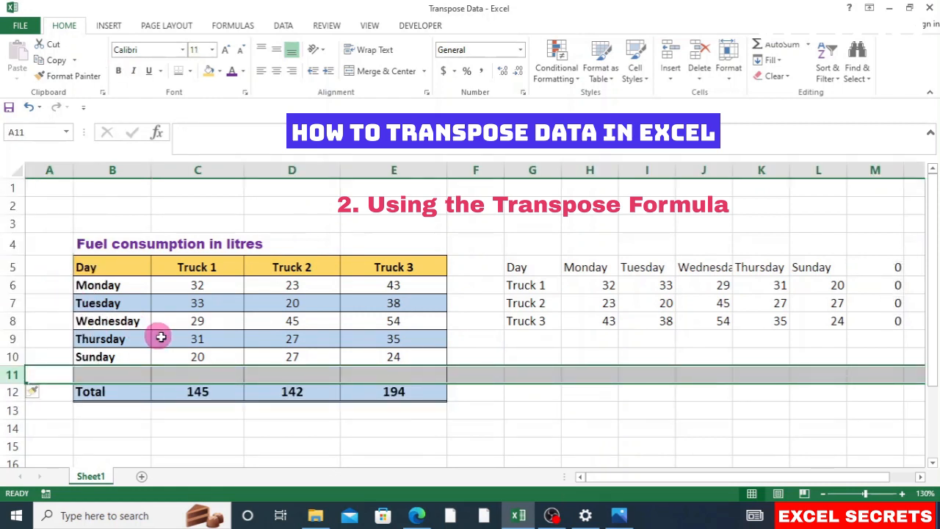
pyautogui.keyDown('ctrl'); pyautogui.scroll(-1, 551, 386); pyautogui.keyUp('ctrl')
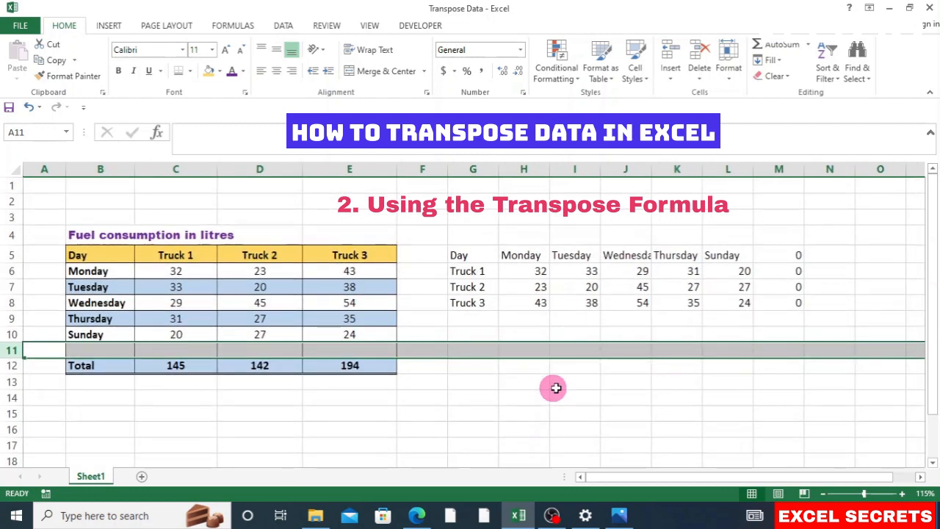